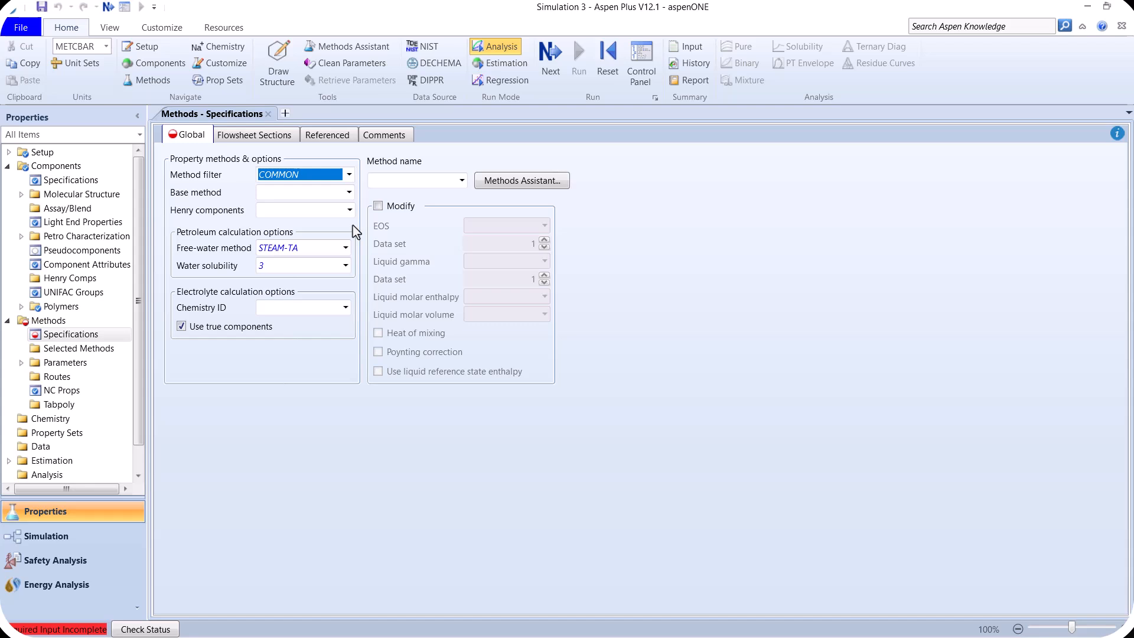
# Step: Set the base property method to PENG-ROB and run the property setup with its retrieved binary interaction parameters
pyautogui.click(349, 192)
pyautogui.moveTo(352, 334); pyautogui.dragTo(353, 372)
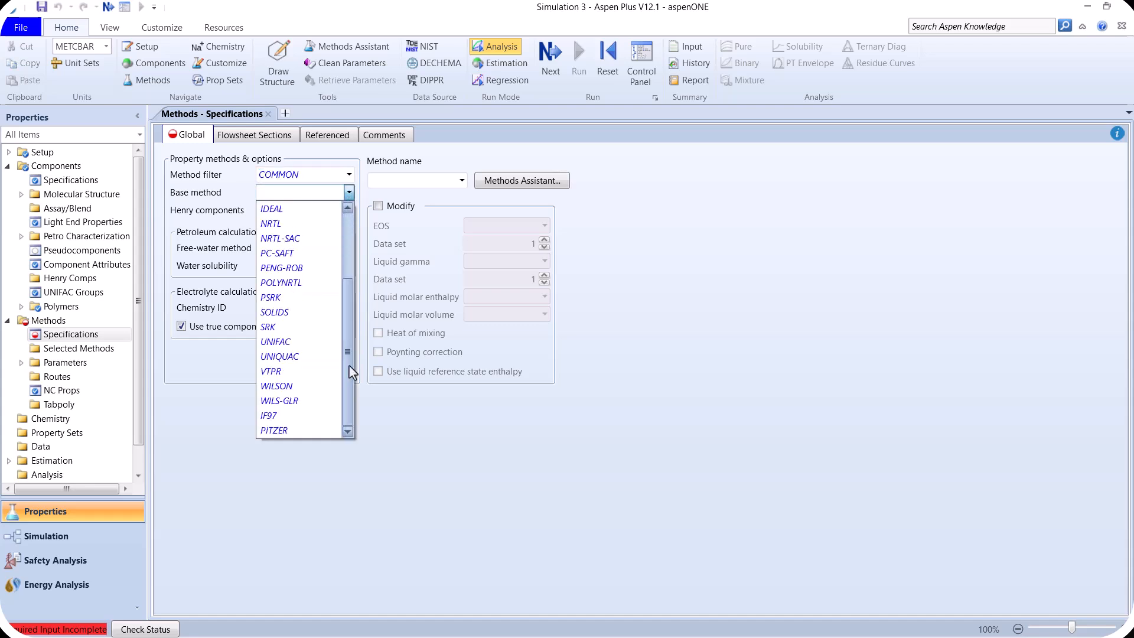
pyautogui.click(299, 268)
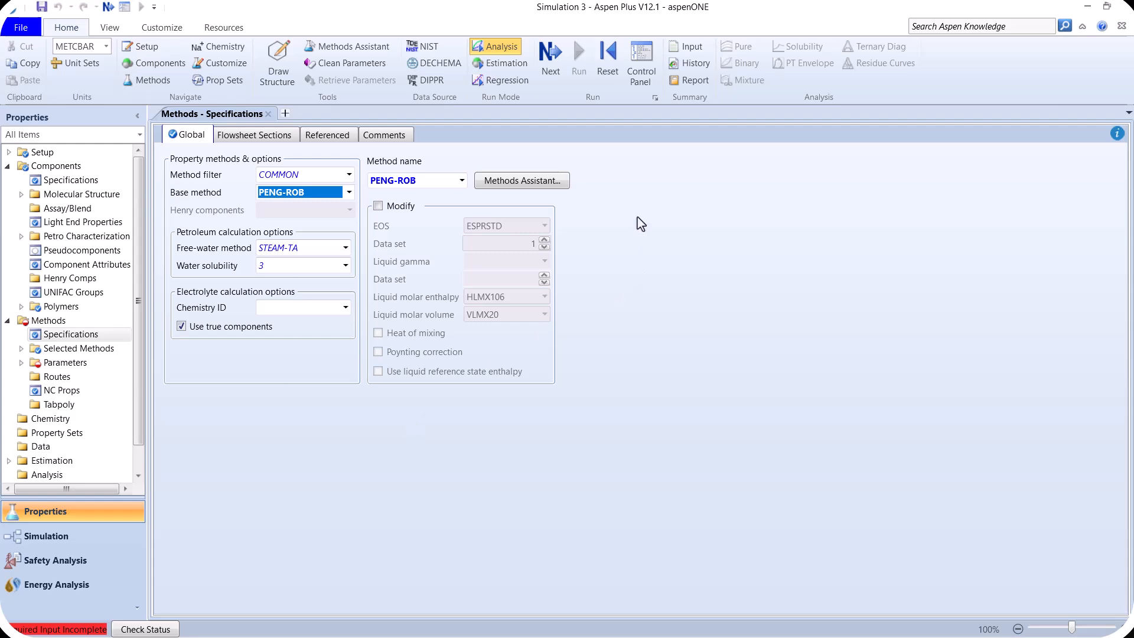
pyautogui.click(560, 80)
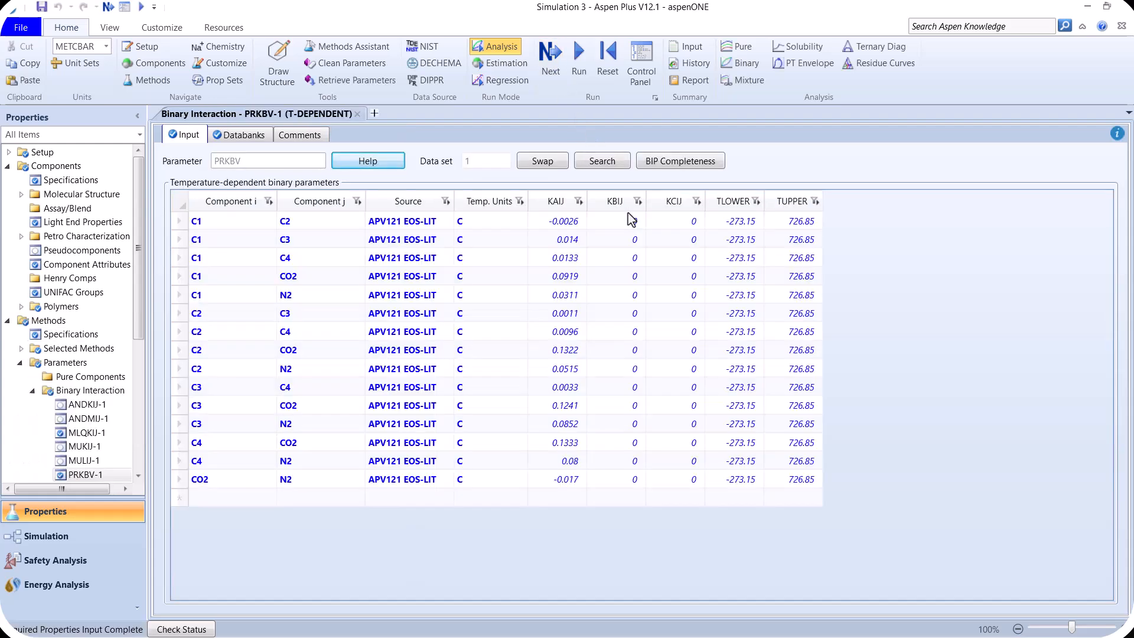
pyautogui.click(577, 65)
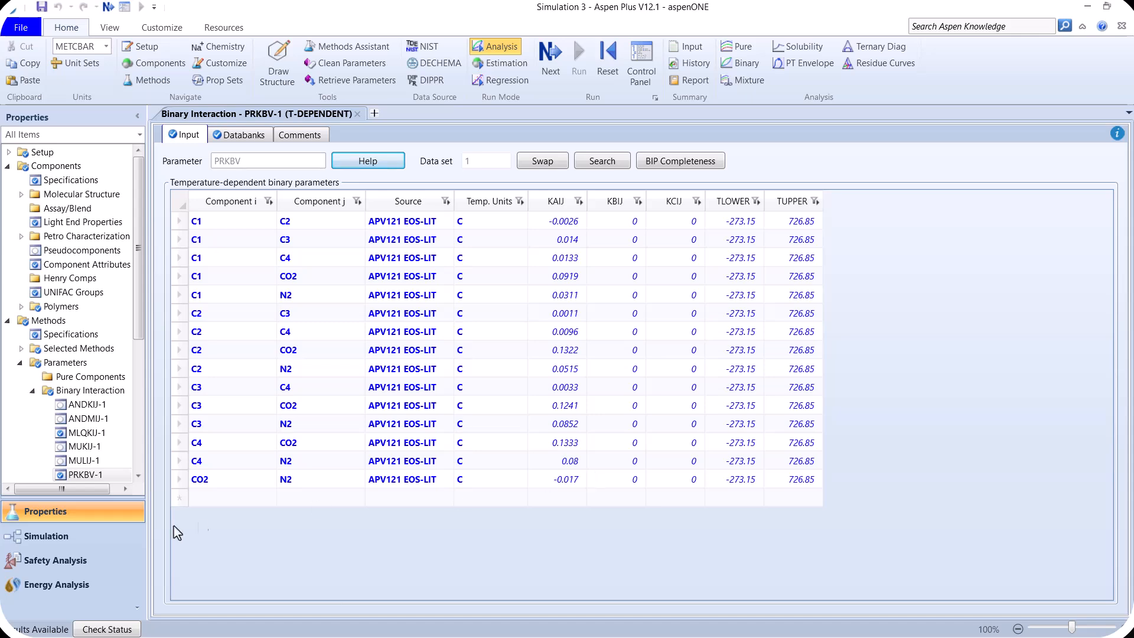
# Step: In the simulation environment, draw a horizontal material stream on the flowsheet and place a Mixer block at its downstream end
pyautogui.click(69, 537)
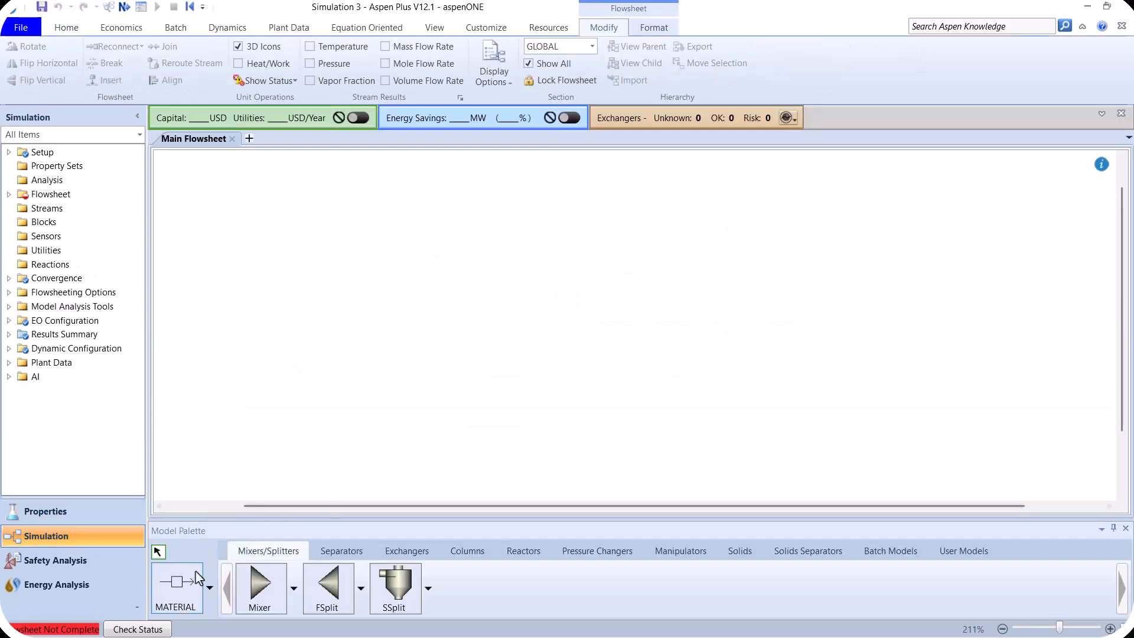
pyautogui.click(183, 582)
pyautogui.click(417, 342)
pyautogui.click(287, 343)
pyautogui.click(257, 591)
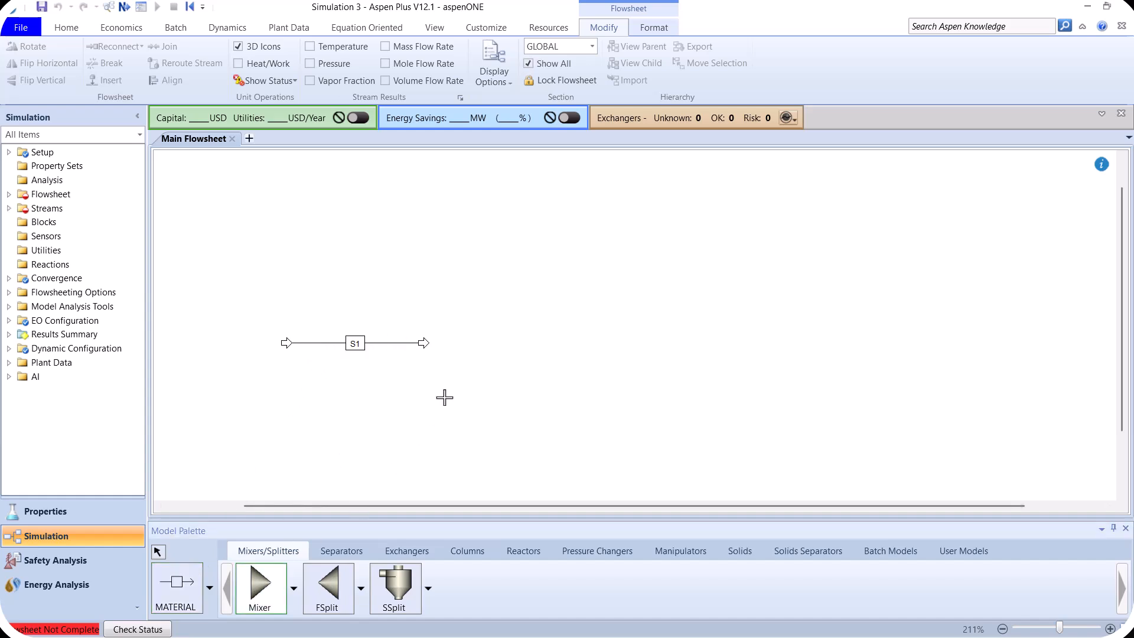
pyautogui.click(456, 342)
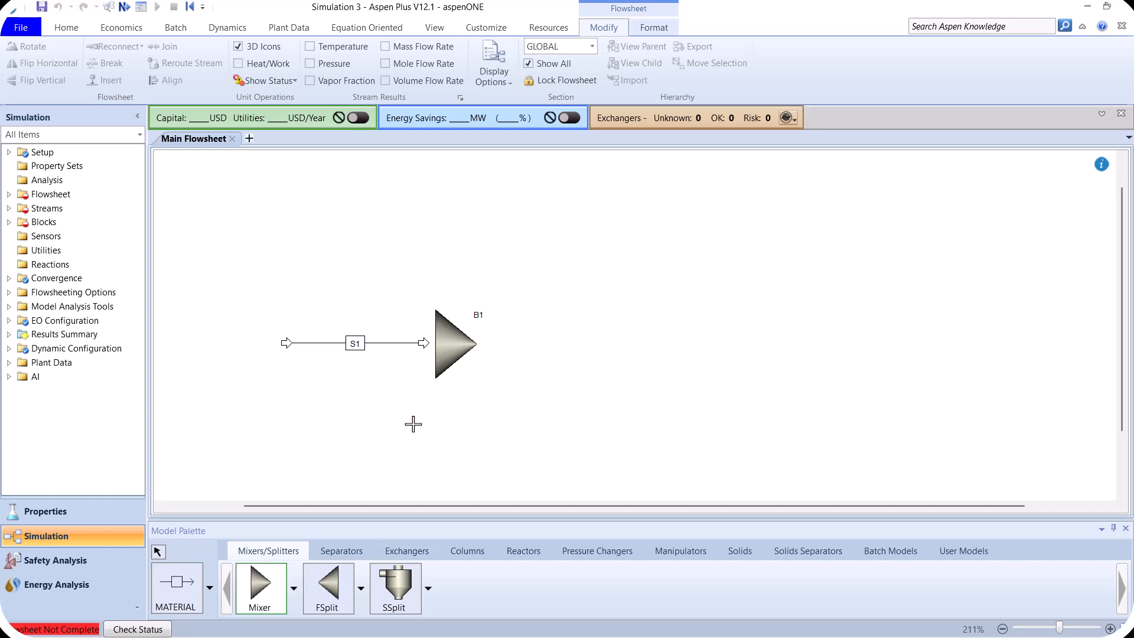
# Step: Draw an outlet material stream from the mixer's product port and finish stream placement
pyautogui.click(183, 585)
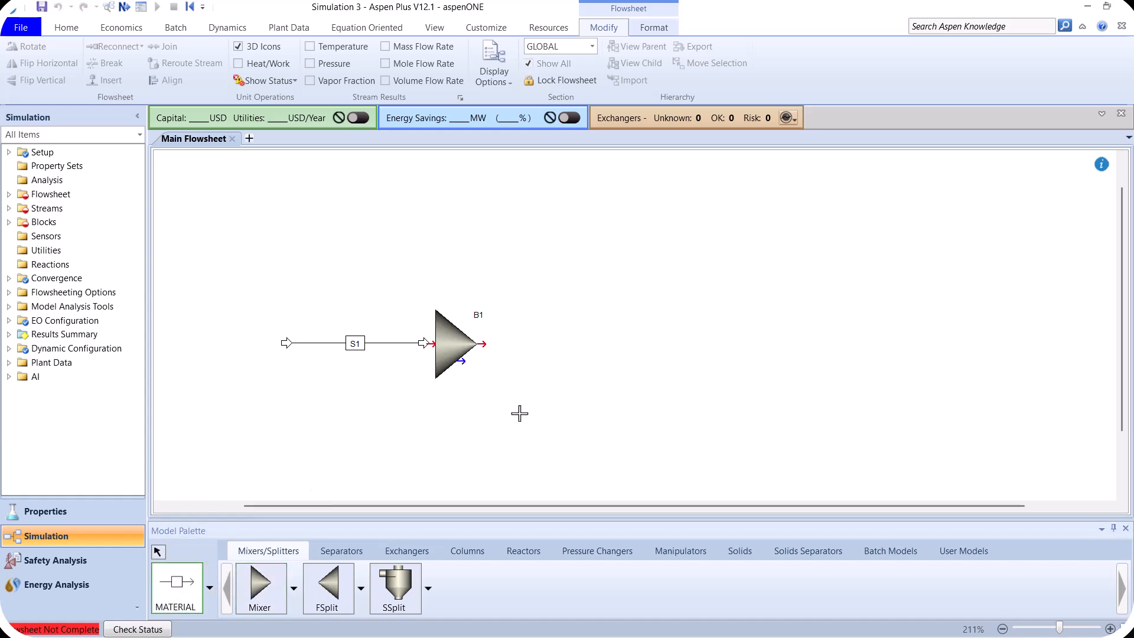
pyautogui.click(485, 343)
pyautogui.click(611, 345)
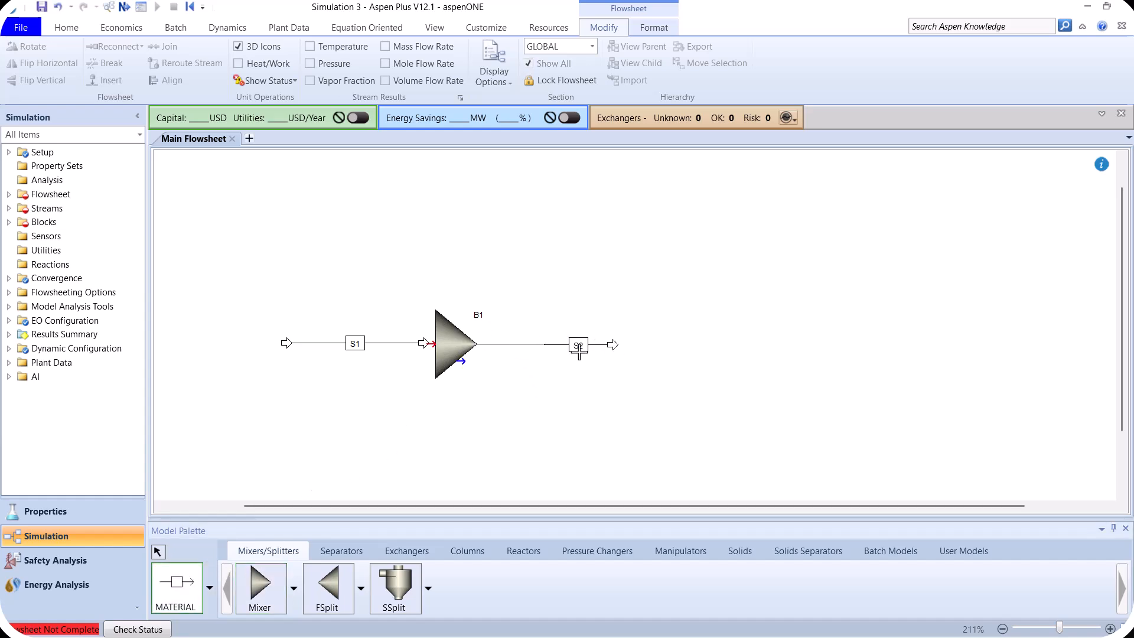
pyautogui.rightClick(376, 407)
# Step: Reconnect the destination of stream S1 to the mixer's inlet port and move its feed end farther upstream from the mixer
pyautogui.rightClick(421, 345)
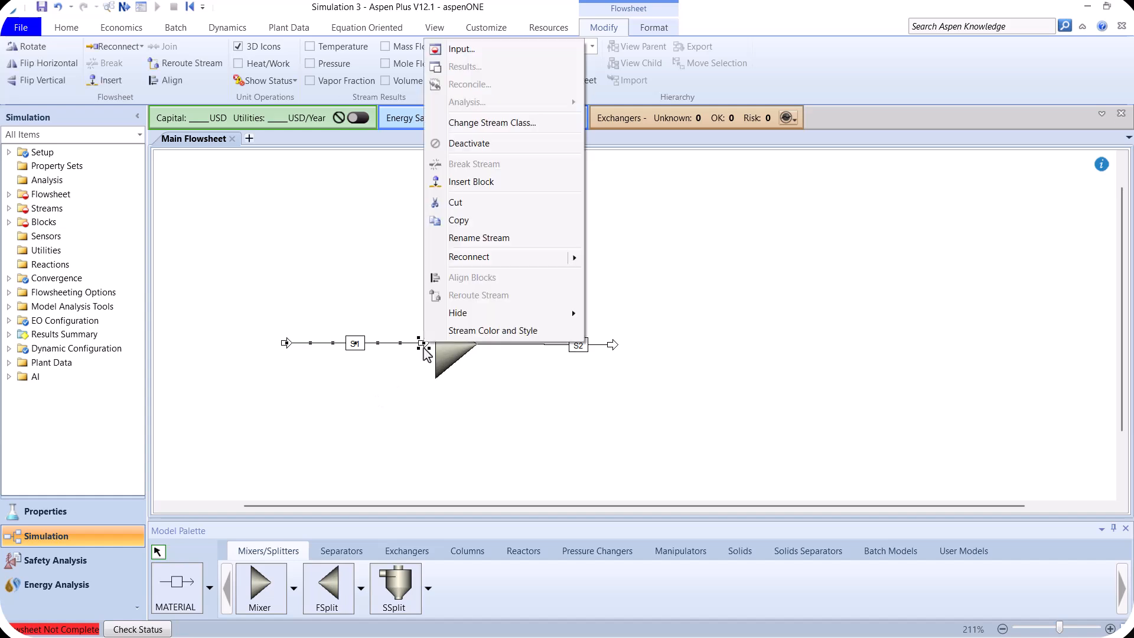
pyautogui.moveTo(507, 260)
pyautogui.click(605, 257)
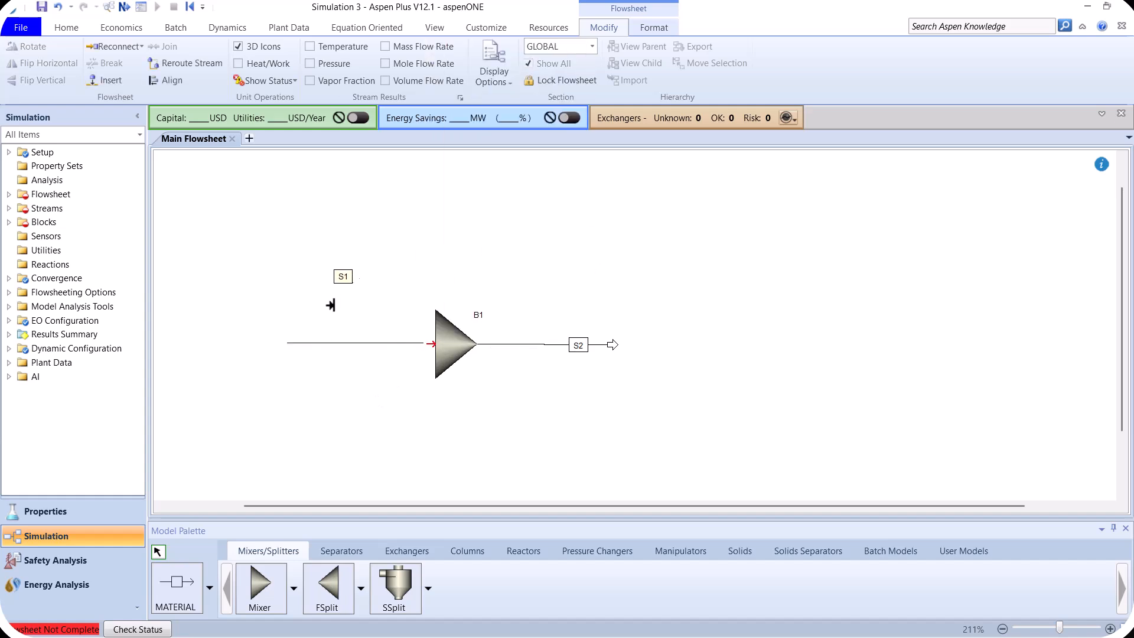
pyautogui.click(432, 343)
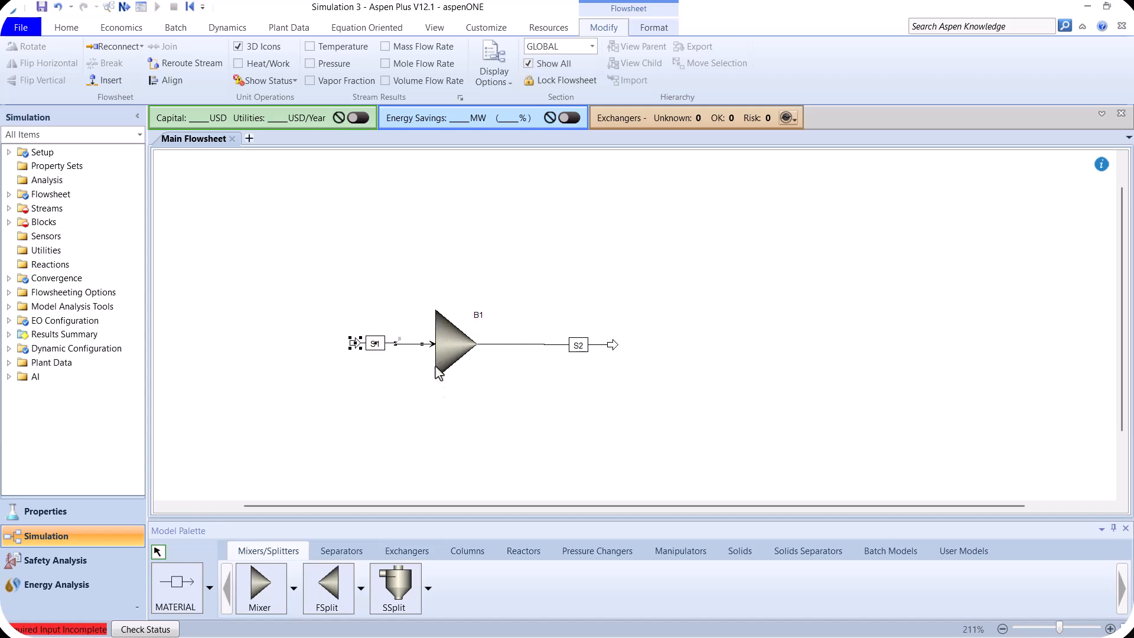
pyautogui.moveTo(354, 343); pyautogui.dragTo(255, 342)
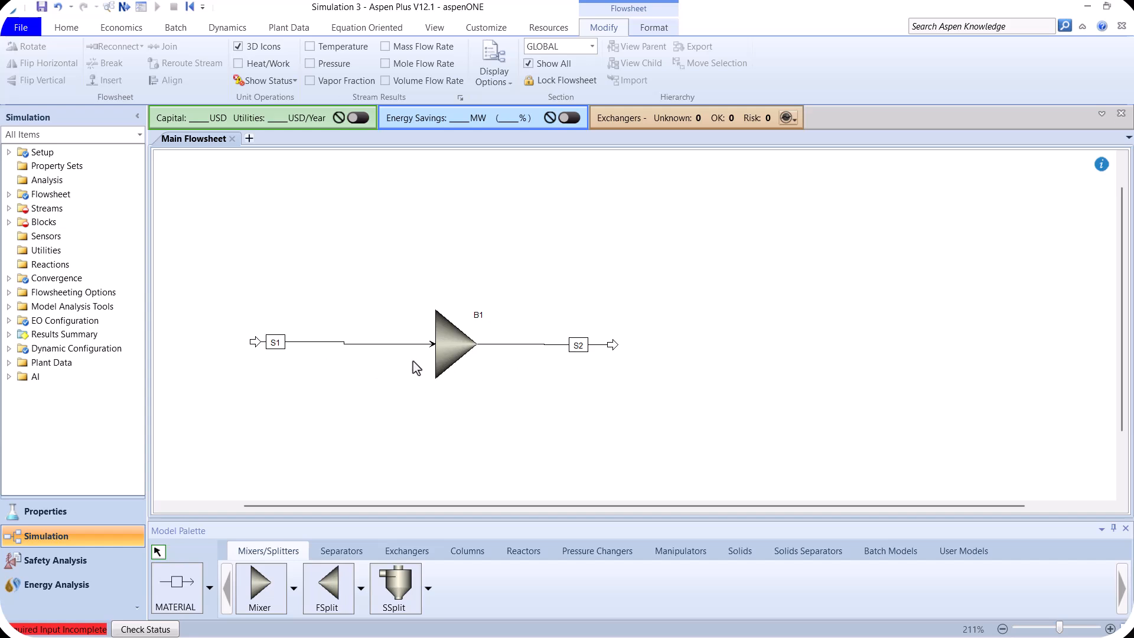
# Step: Specify stream S1 with a temperature of 30 C, a pressure of 80 bar and a total flow rate of 100 kmol/hr
pyautogui.doubleClick(372, 344)
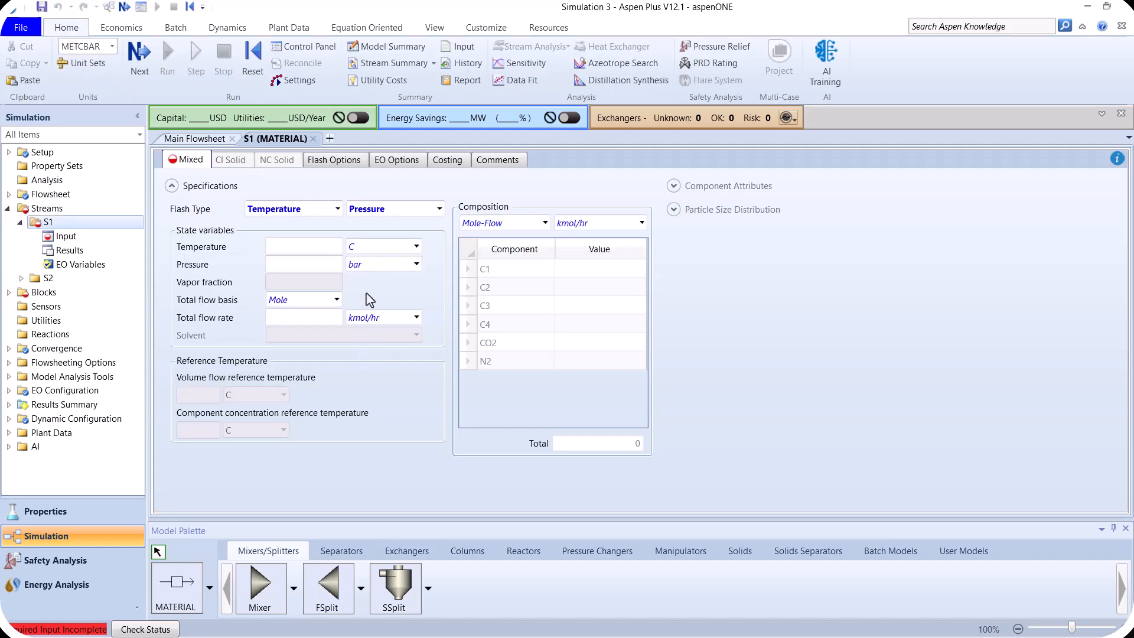
pyautogui.click(320, 246)
pyautogui.write('30')
pyautogui.click(315, 264)
pyautogui.write('80')
pyautogui.click(324, 318)
pyautogui.write('100')
pyautogui.click(490, 402)
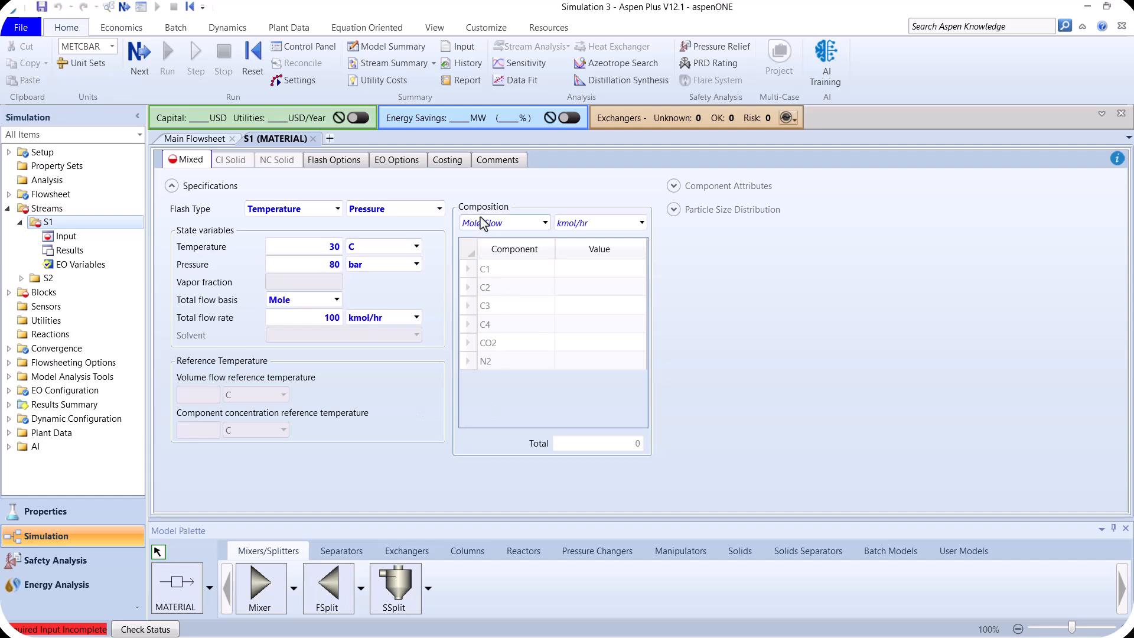
# Step: Set the S1 composition basis to Mole-Frac and enter 0.9 for C1, 0.03 for C2 and 0.02 for C3
pyautogui.click(545, 225)
pyautogui.click(507, 297)
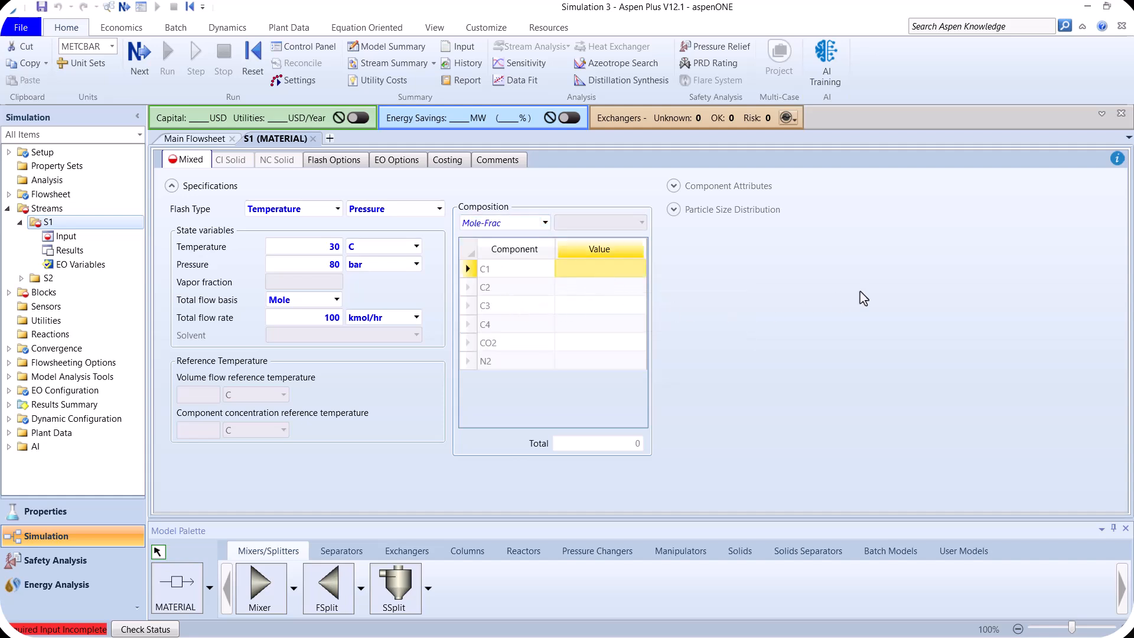
pyautogui.write('0.9')
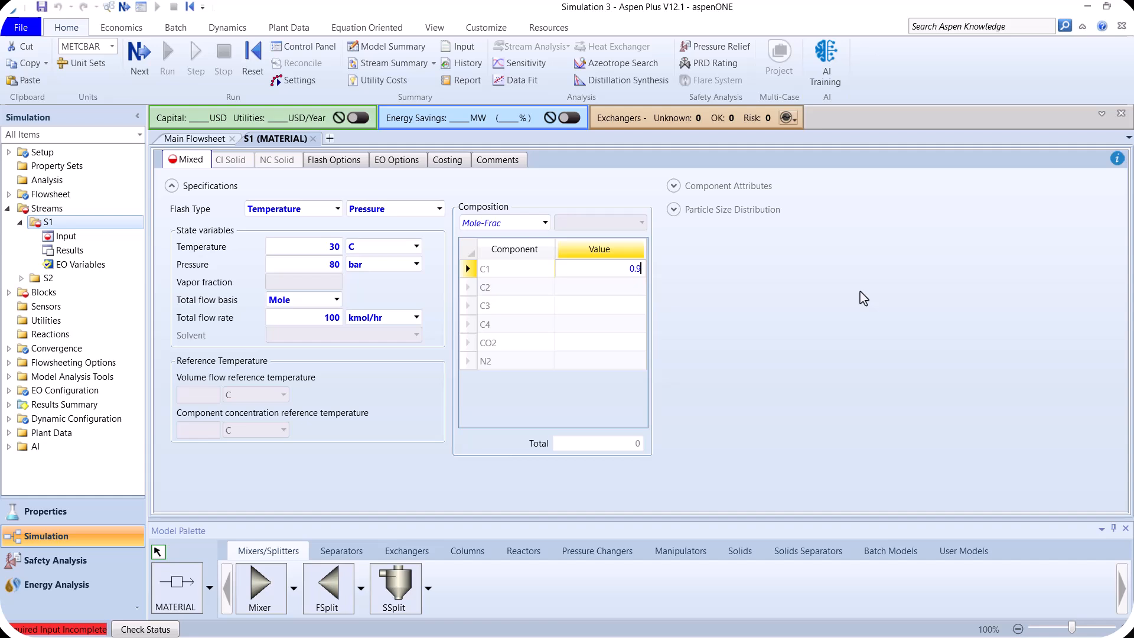
pyautogui.press('Return')
pyautogui.write('0')
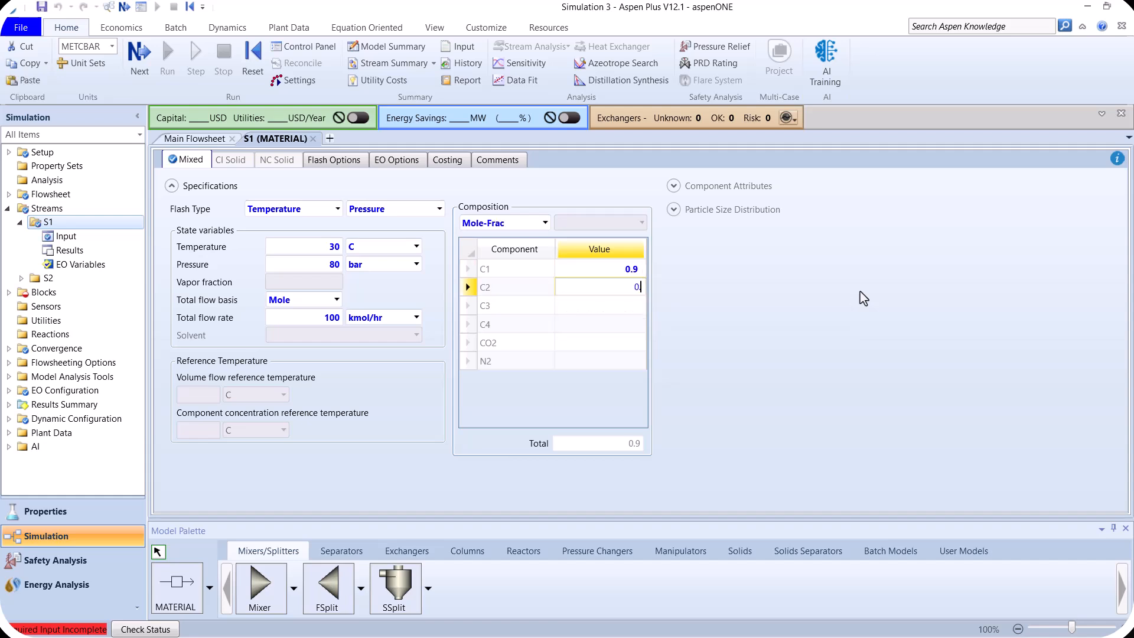
pyautogui.write('.03')
pyautogui.press('Return')
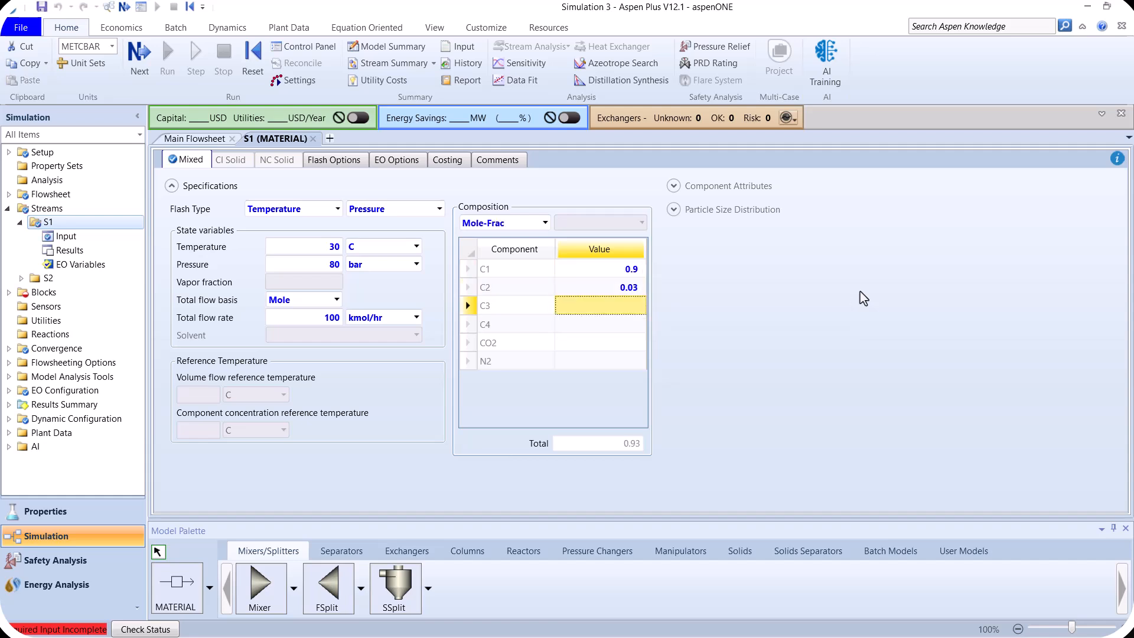
pyautogui.write('0.02')
pyautogui.press('Return')
# Step: Complete the S1 composition with mole fractions of 0.01 for C4, 0.02 for CO2 and 0.02 for N2
pyautogui.write('0.0')
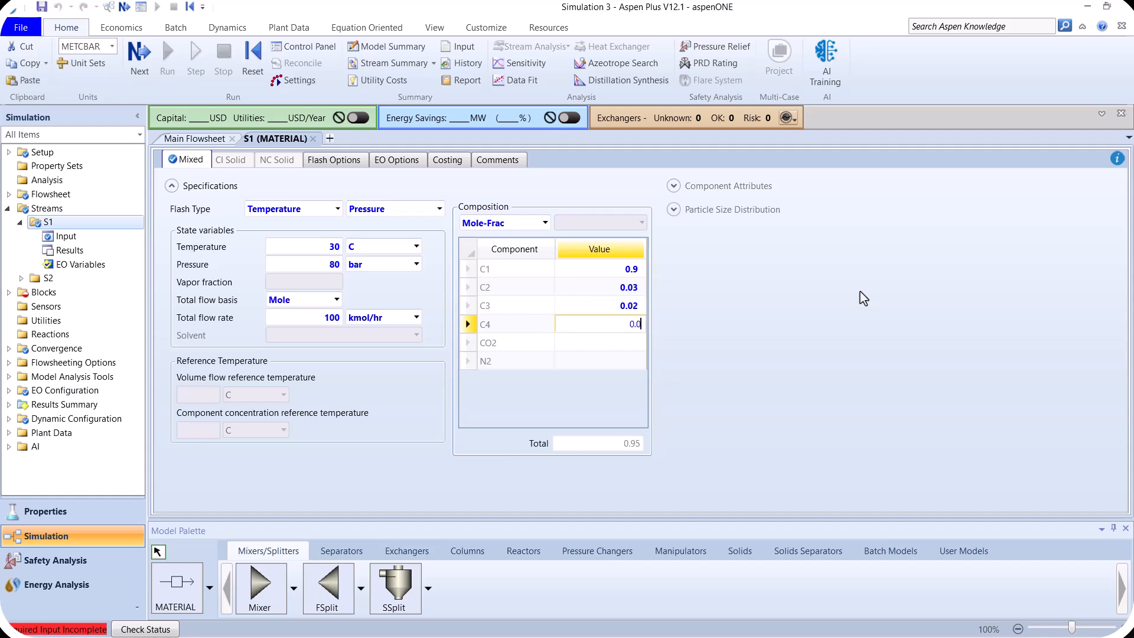
pyautogui.write('1')
pyautogui.press('Return')
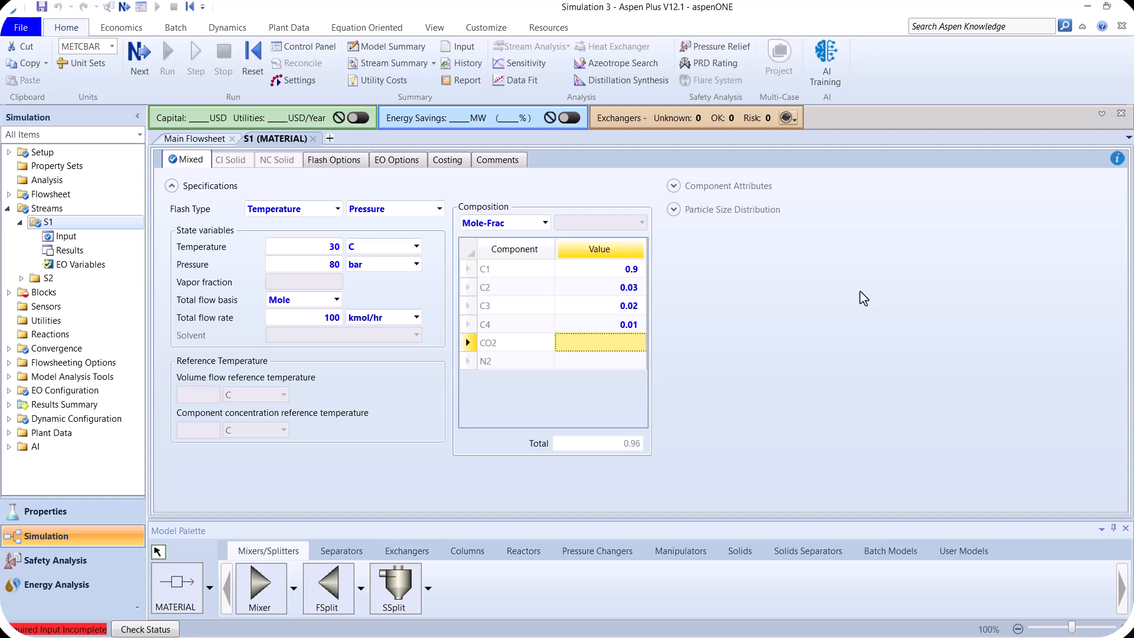
pyautogui.write('0.02')
pyautogui.press('Return')
pyautogui.write('0')
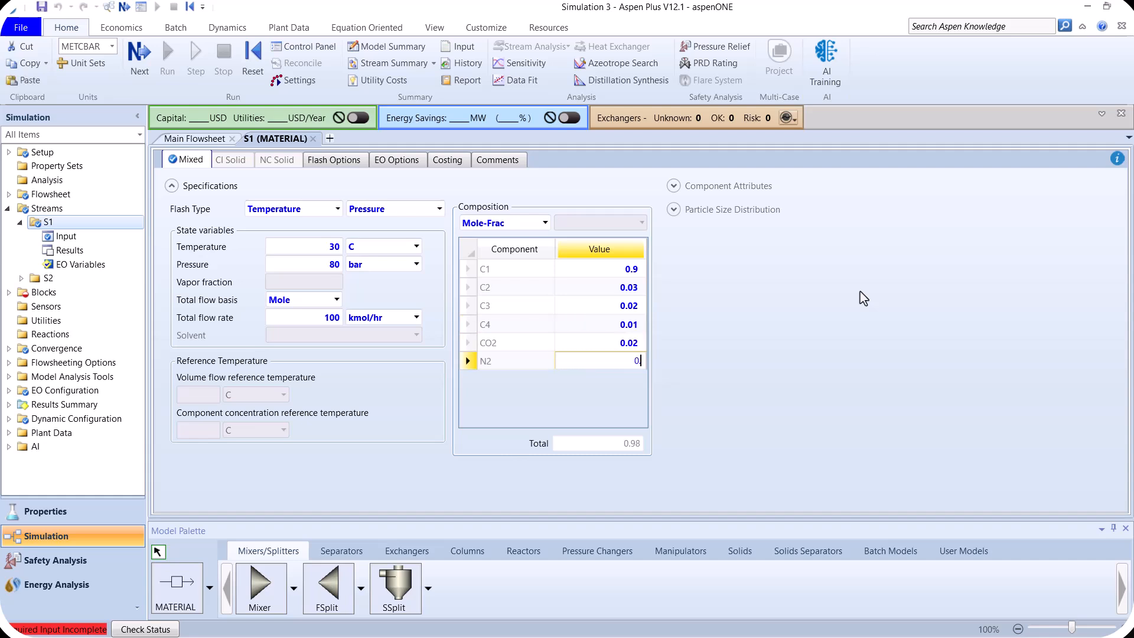
pyautogui.write('.02')
pyautogui.press('Return')
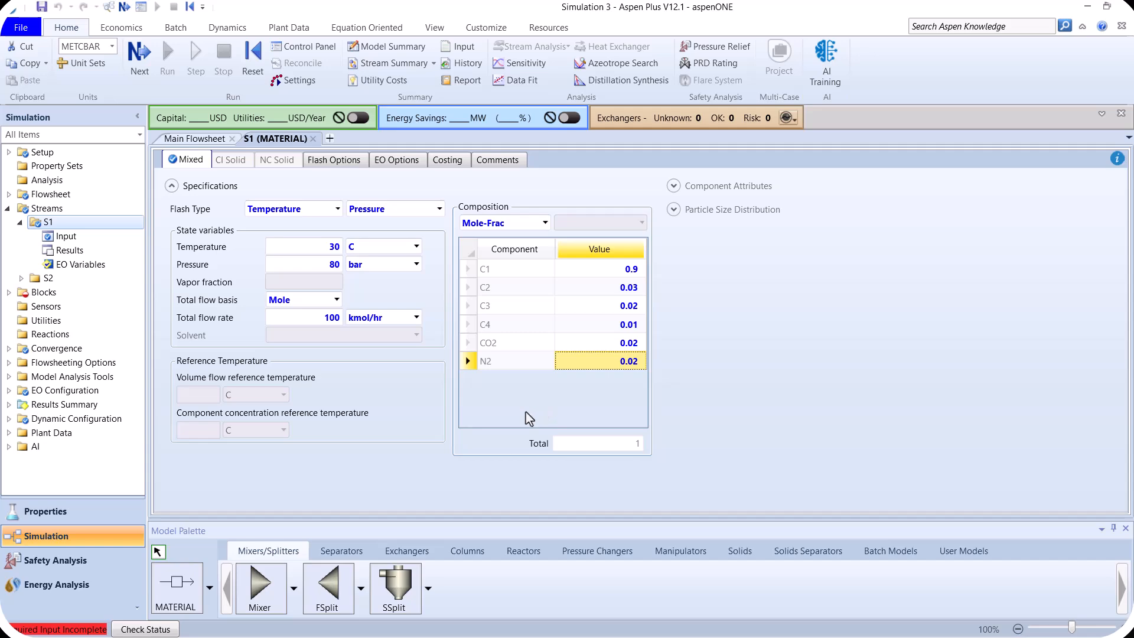
# Step: Run the simulation with the completed inputs and return to the main flowsheet
pyautogui.click(139, 54)
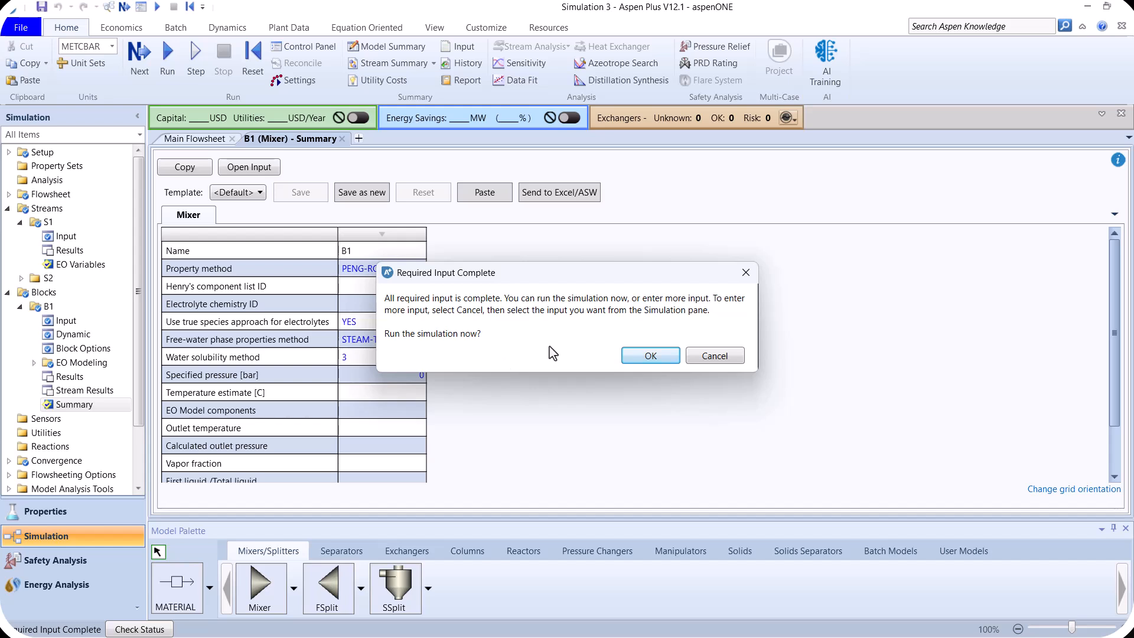
pyautogui.click(650, 356)
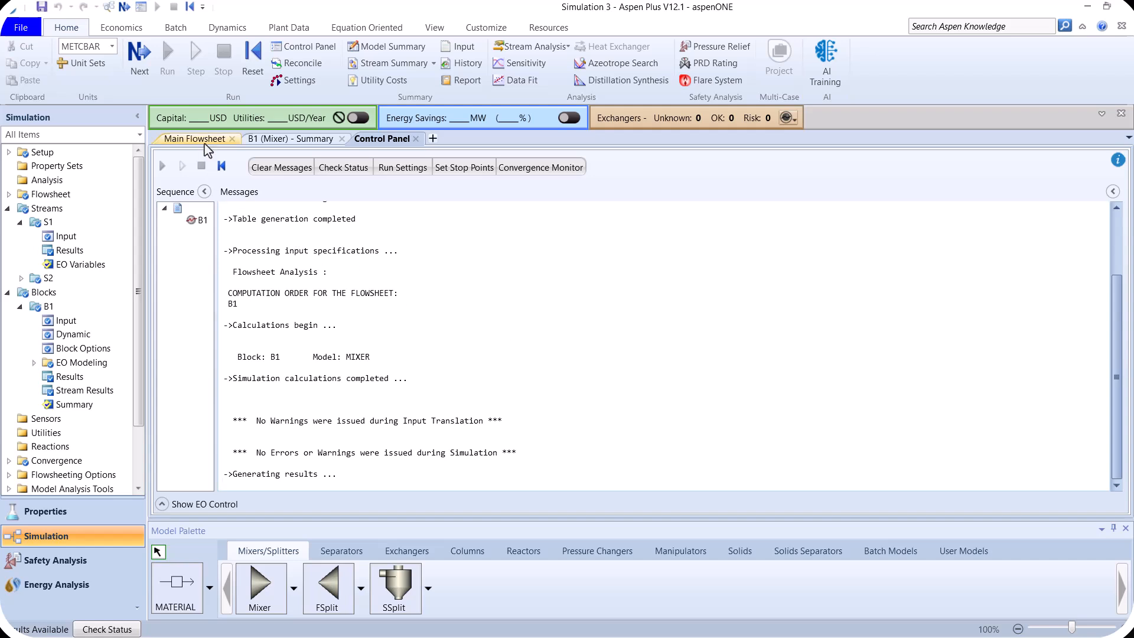
pyautogui.click(166, 138)
pyautogui.click(390, 422)
# Step: Run a PT-Envelope analysis on stream S1 and move the plot legend off the VFRAC 1.0 curve
pyautogui.click(398, 346)
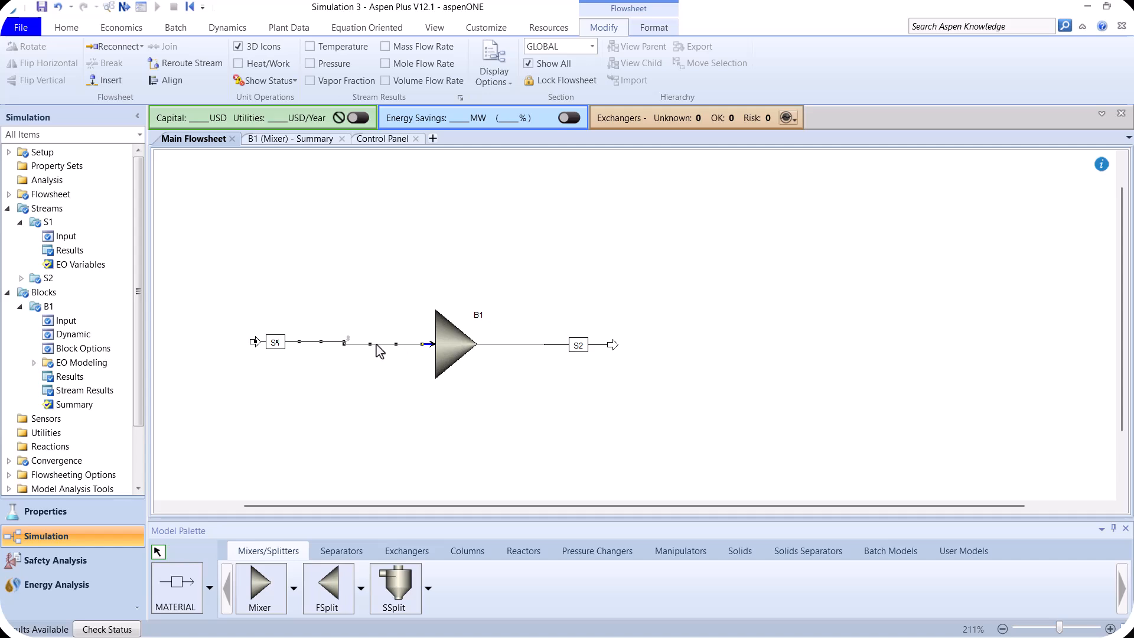
pyautogui.rightClick(379, 350)
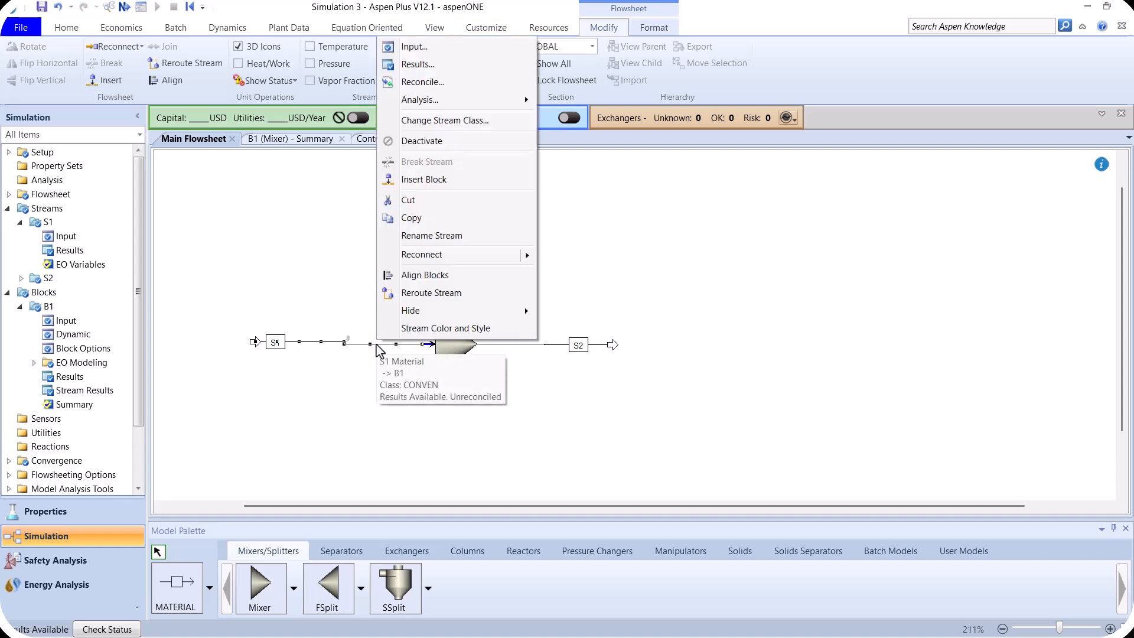
pyautogui.moveTo(477, 101)
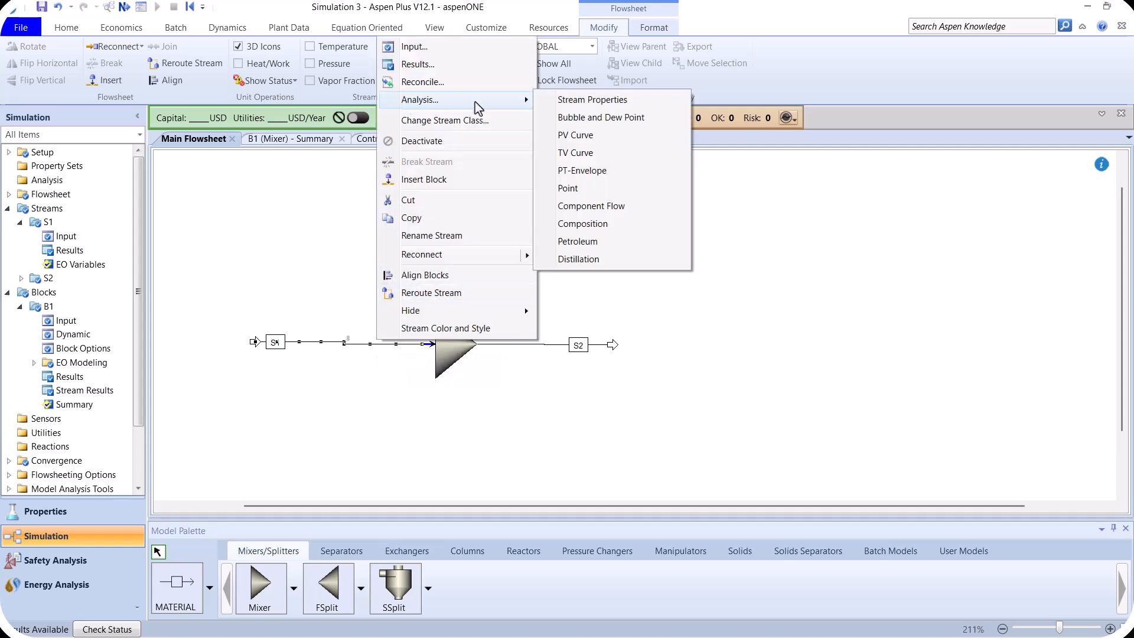
pyautogui.click(597, 176)
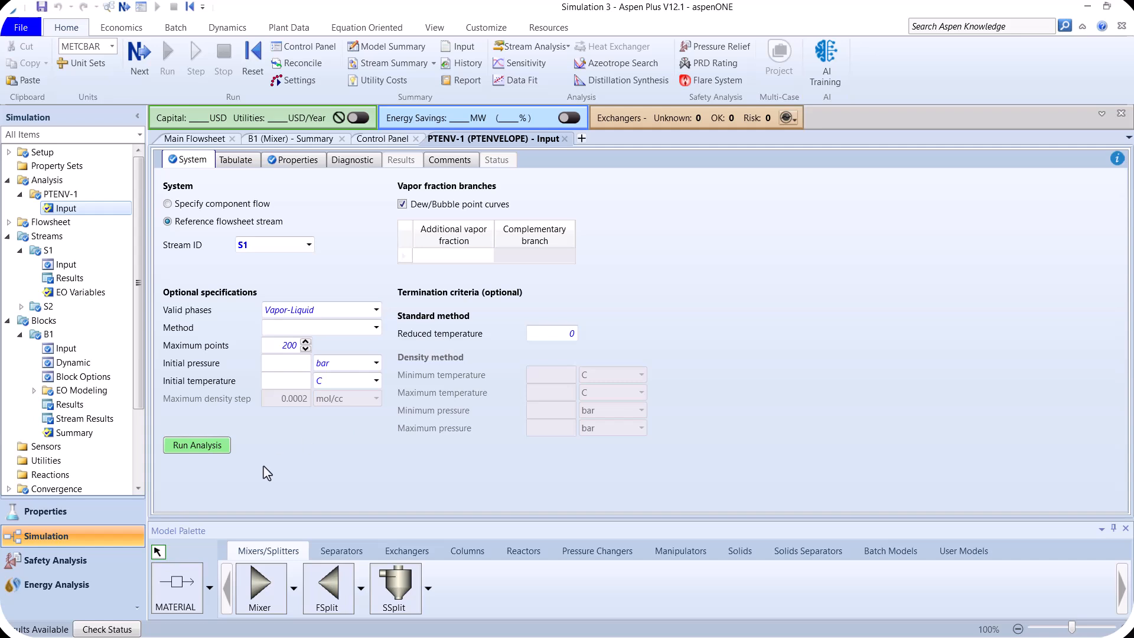
pyautogui.click(204, 447)
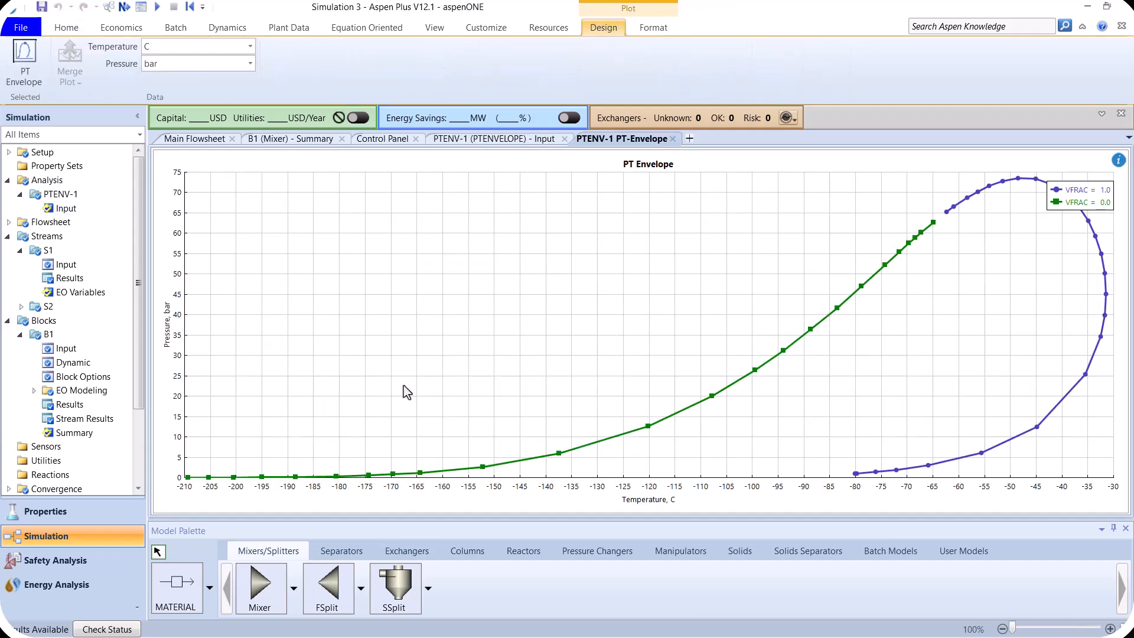
pyautogui.moveTo(1089, 206); pyautogui.dragTo(786, 196)
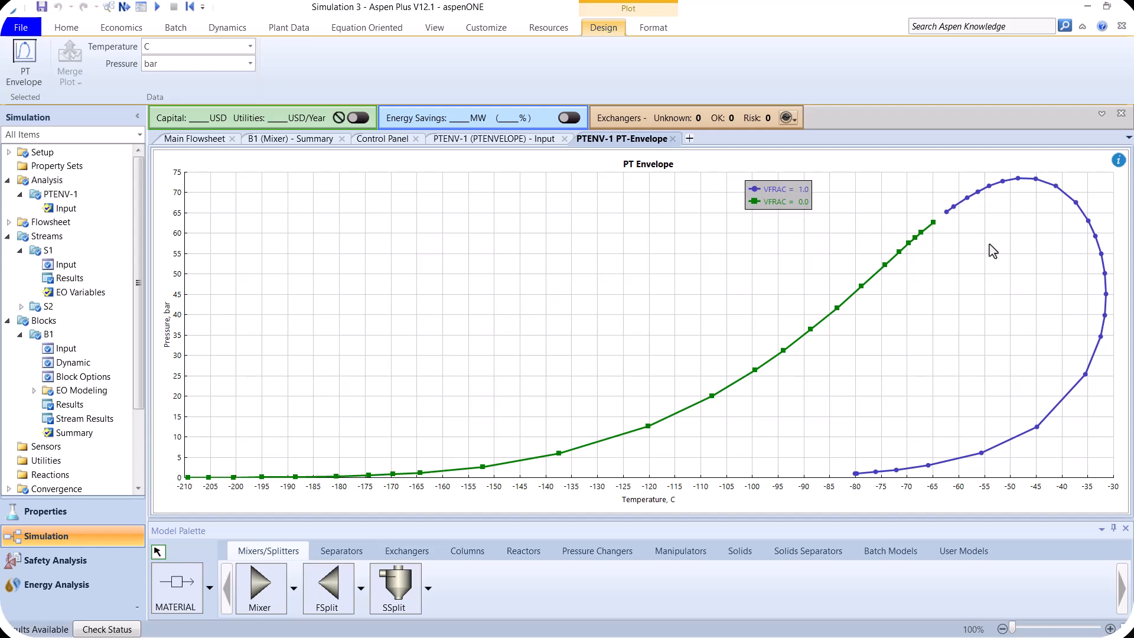